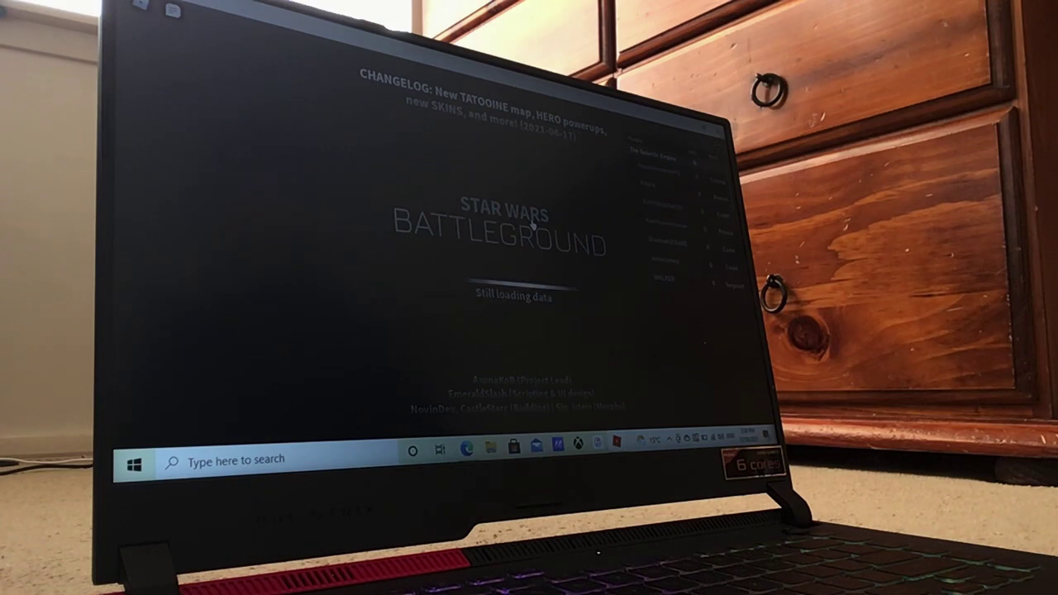
- Hide the server's player list while Star Wars Battleground loads
{"action": "key", "text": "Tab"}
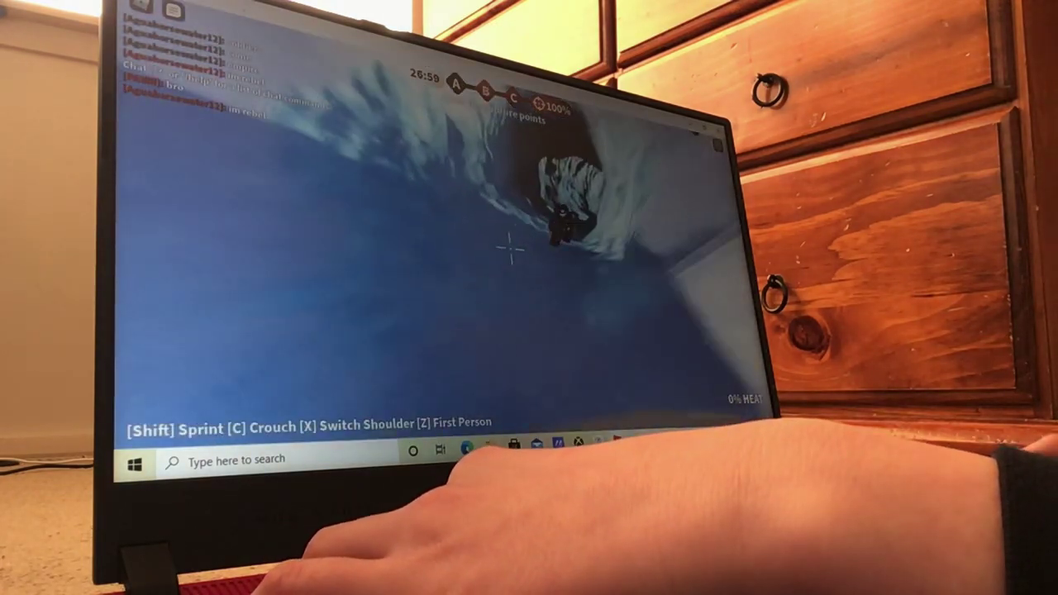
- Draw the blaster and shoot the enemies ahead near capture point A
{"action": "key", "text": "1"}
{"action": "left_click", "coordinate": [512, 276]}
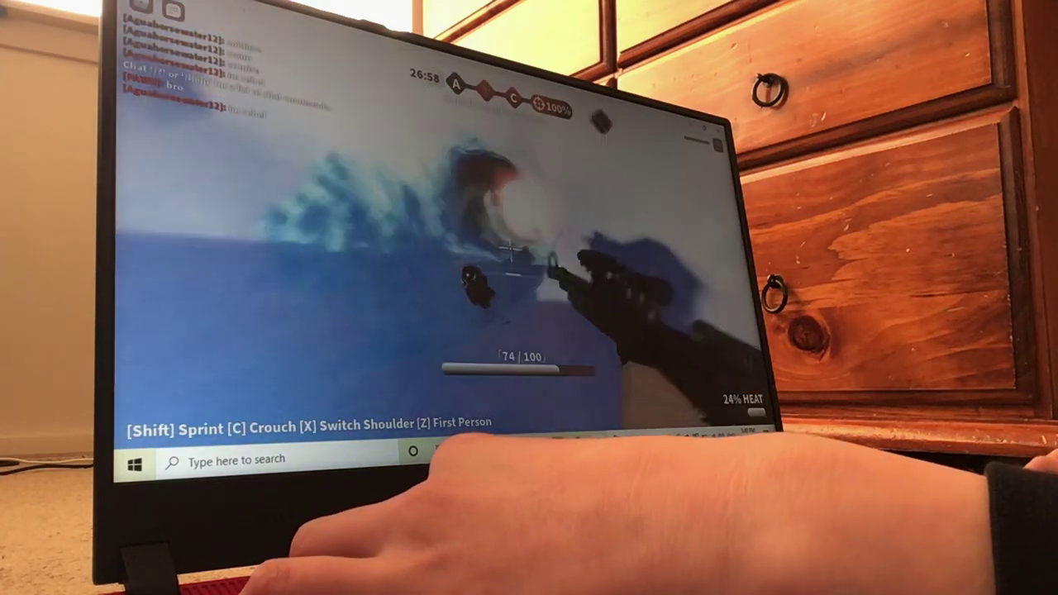
{"action": "left_click", "coordinate": [512, 258]}
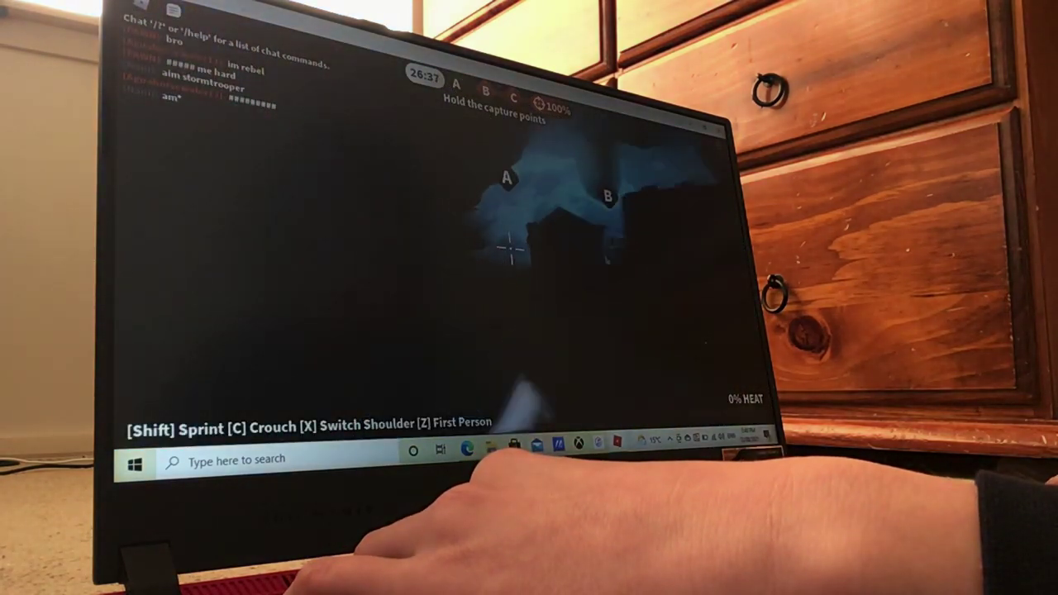
{"action": "left_click", "coordinate": [516, 250]}
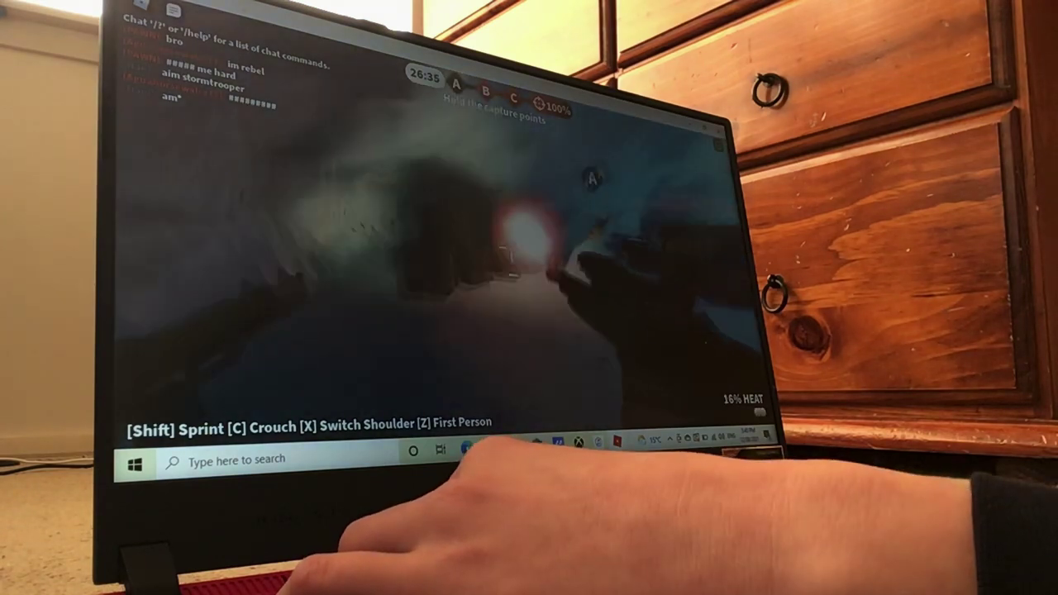
{"action": "left_click", "coordinate": [510, 248]}
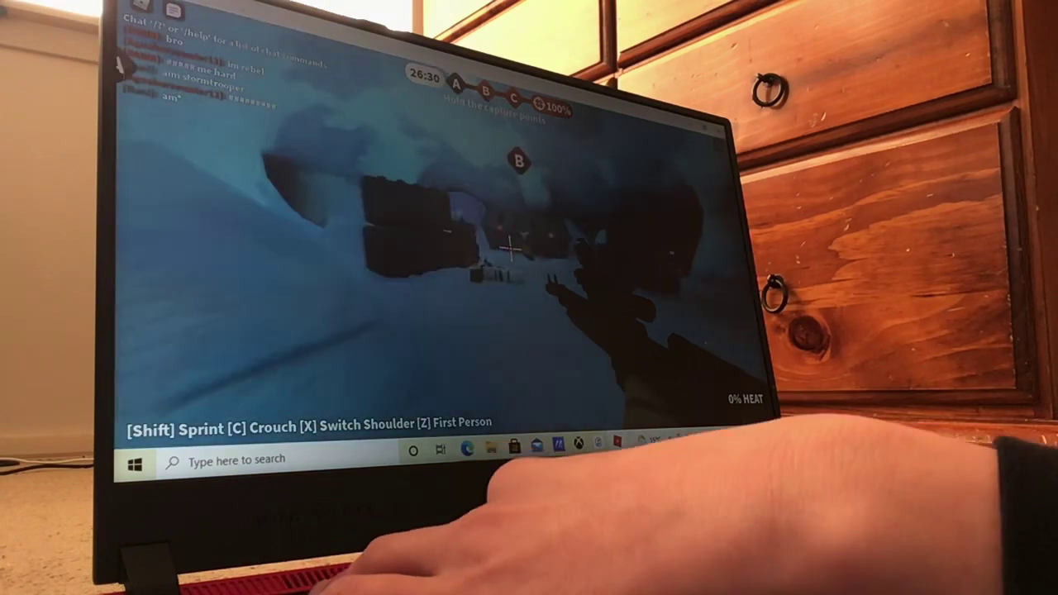
{"action": "left_click", "coordinate": [510, 248]}
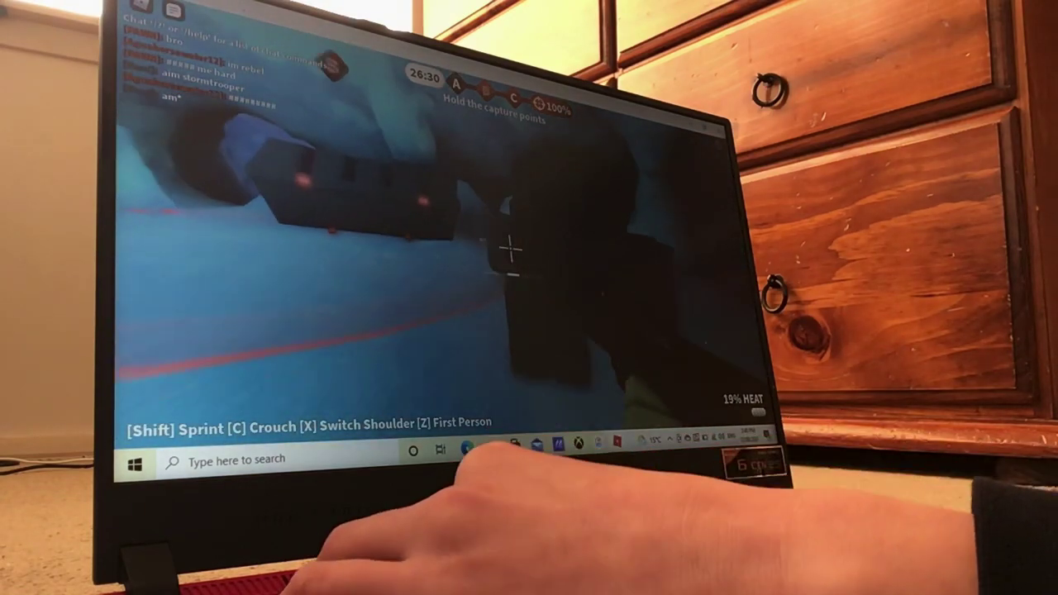
{"action": "left_click", "coordinate": [517, 244]}
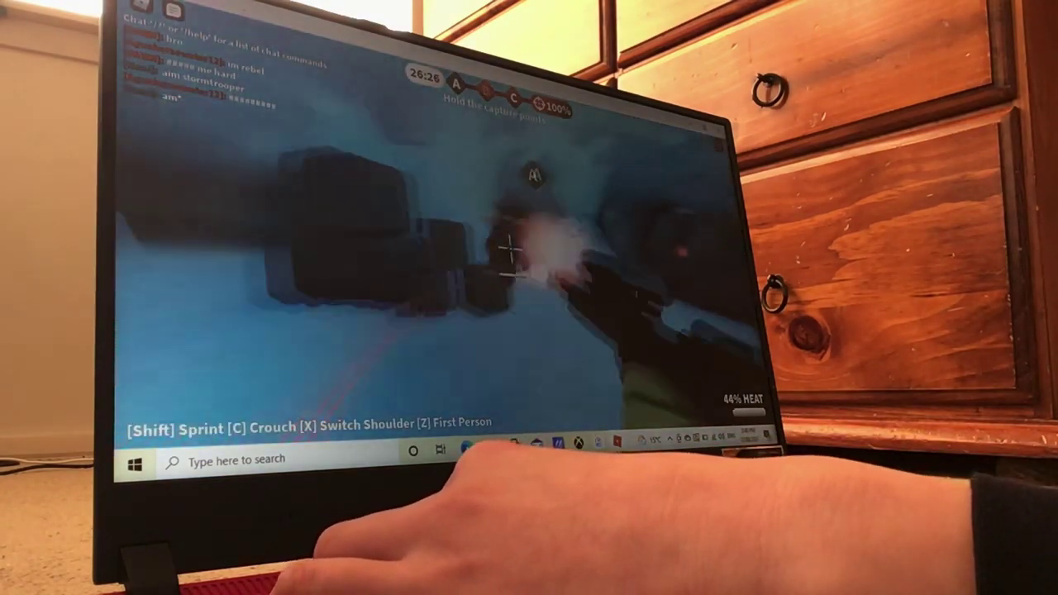
- Advance onto point A, finish the wounded enemy, then trade fire in the ice cave
{"action": "key", "text": "w"}
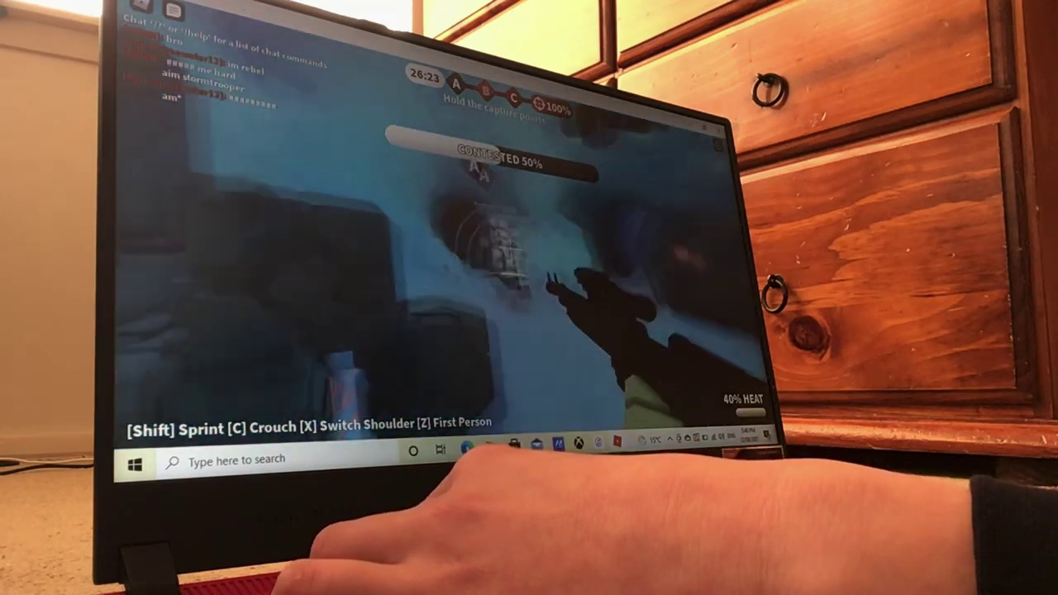
{"action": "left_click", "coordinate": [508, 246]}
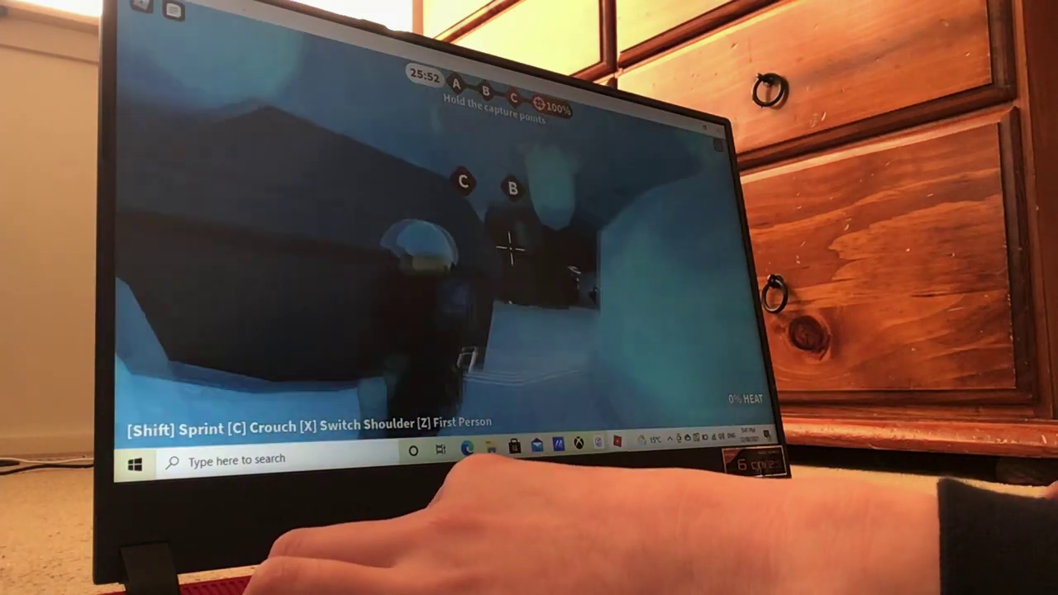
{"action": "left_click", "coordinate": [510, 248]}
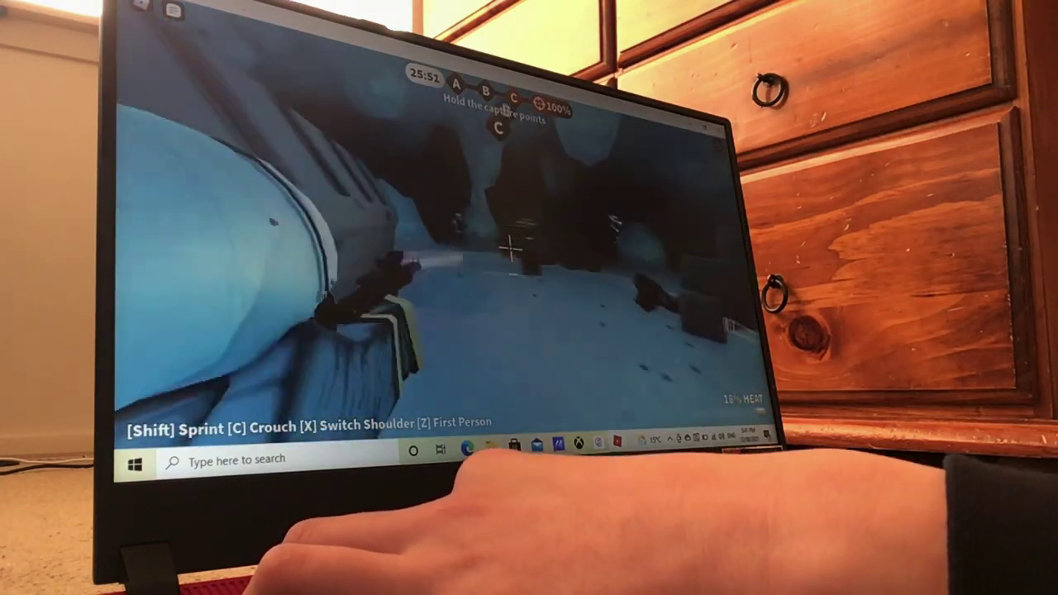
{"action": "left_click", "coordinate": [510, 248]}
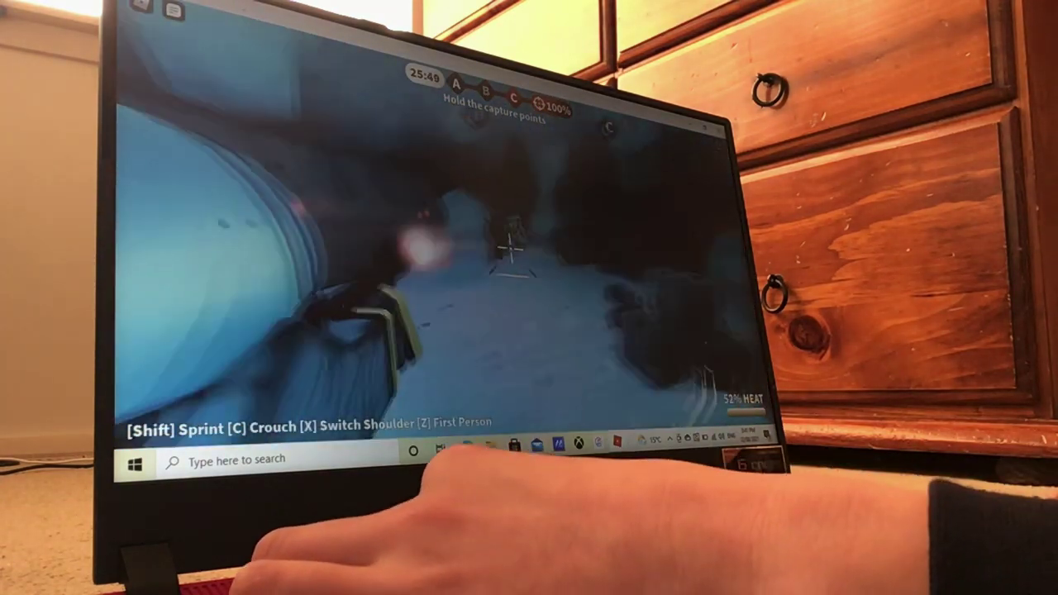
{"action": "left_click", "coordinate": [508, 246]}
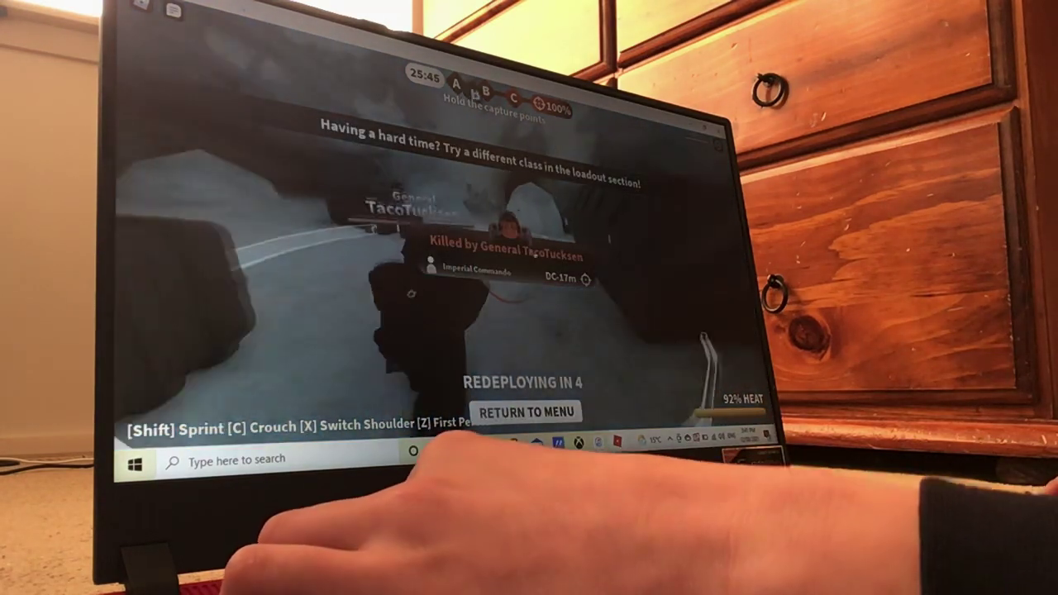
- Redeploy onto the snowfield, then open the Esc menu with the People list
{"action": "left_click", "coordinate": [538, 445]}
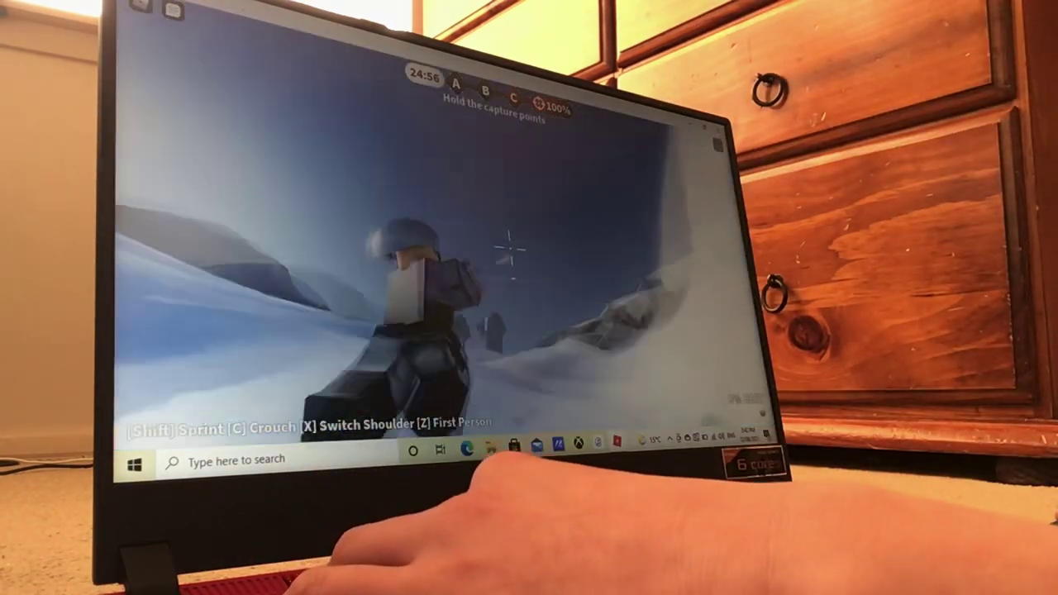
{"action": "key", "text": "Escape"}
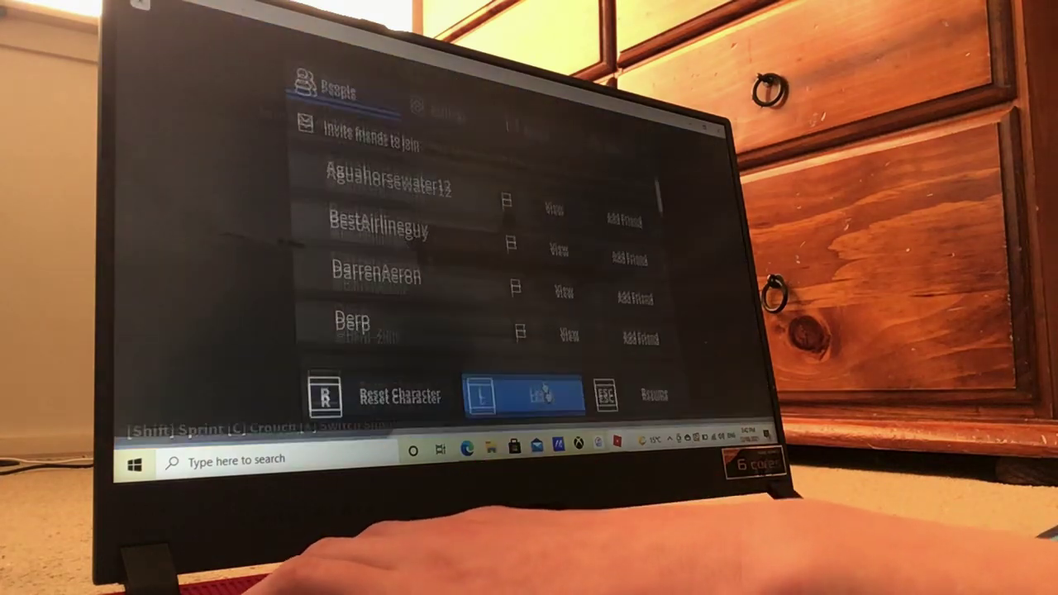